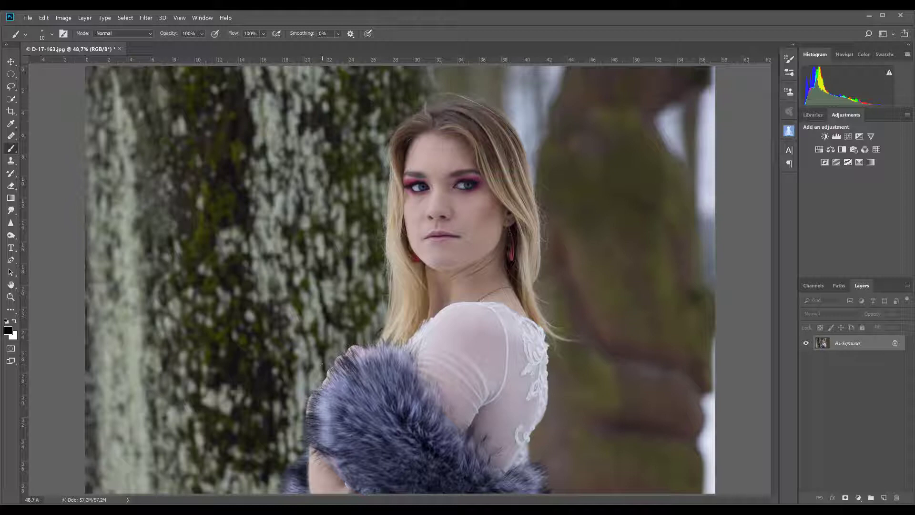
Zoom to 200% on the model's eyes and select the Elliptical Marquee Tool.
{"action": "scroll", "coordinate": [322, 363], "scroll_direction": "up", "scroll_amount": 3}
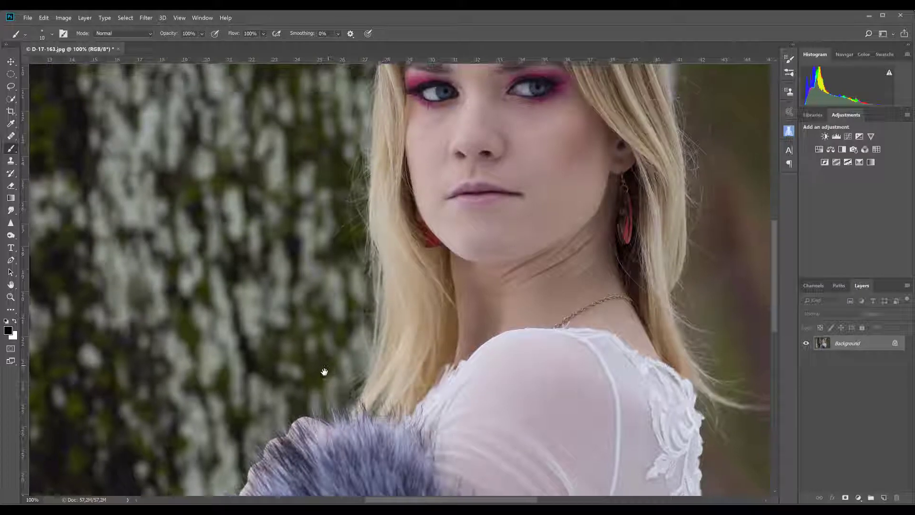
{"action": "left_click_drag", "start_coordinate": [323, 370], "coordinate": [247, 470]}
{"action": "key", "text": "ctrl+plus"}
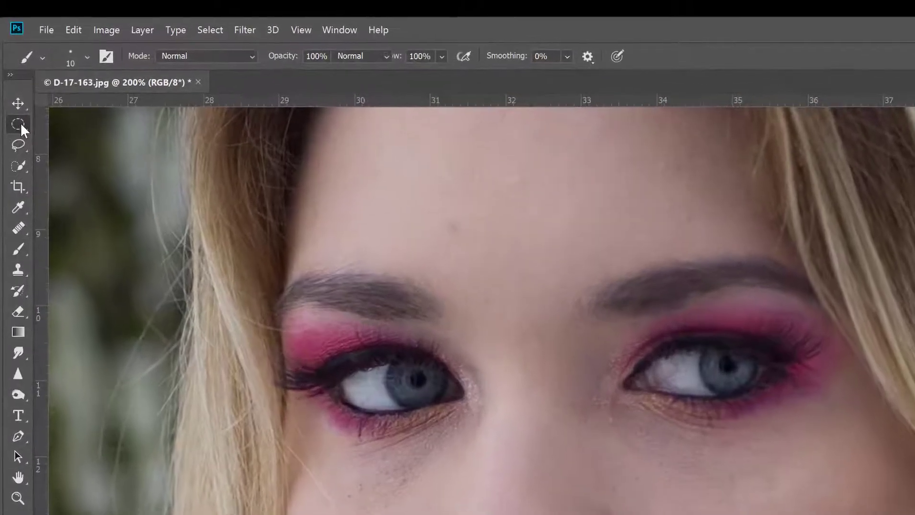
{"action": "left_click", "coordinate": [12, 73]}
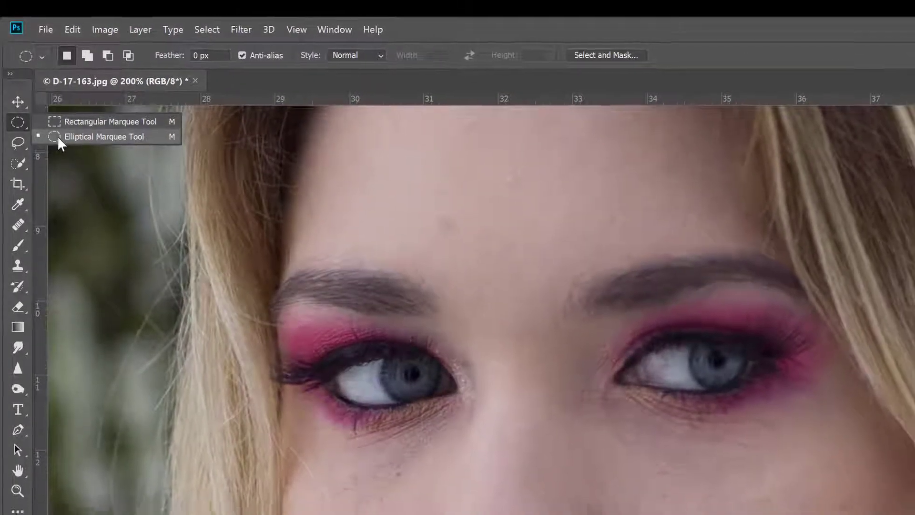
{"action": "left_click", "coordinate": [57, 139]}
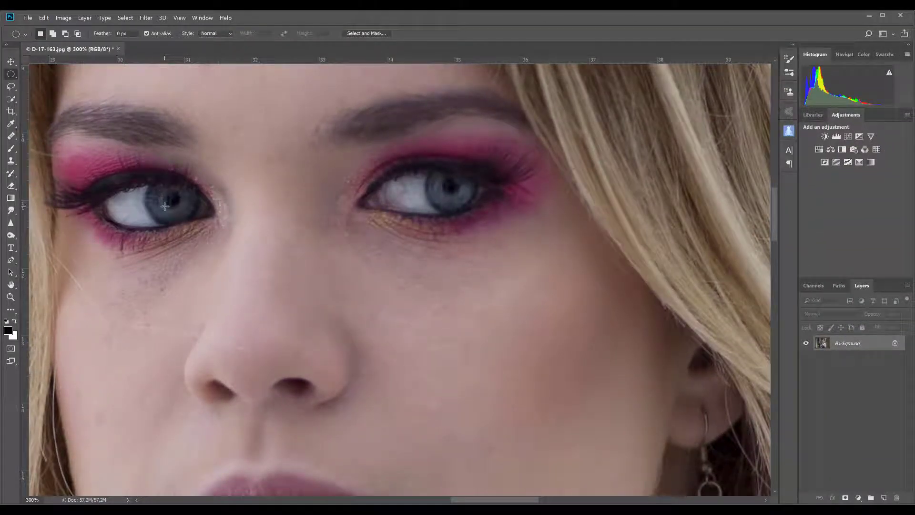
Select both irises with elliptical selections and view them as a red Quick Mask overlay.
{"action": "left_click_drag", "start_coordinate": [151, 183], "coordinate": [196, 222]}
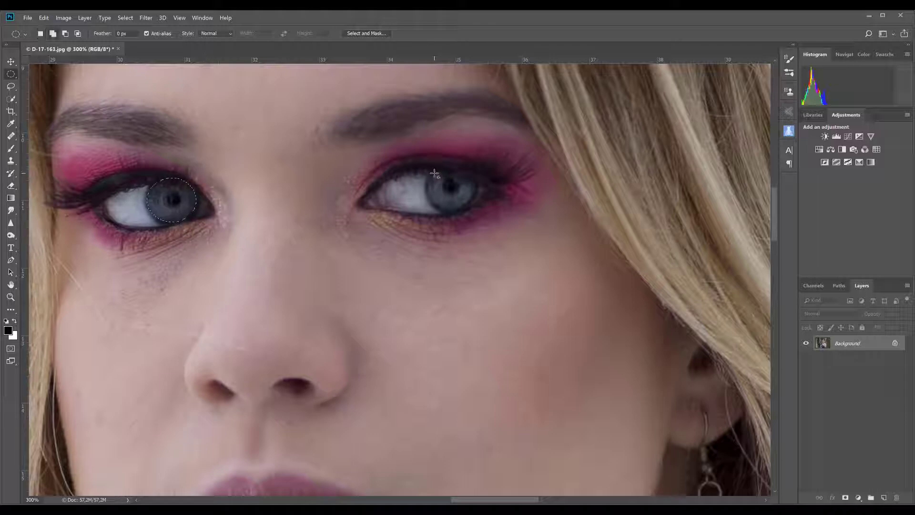
{"action": "left_click_drag", "start_coordinate": [431, 171], "coordinate": [475, 210]}
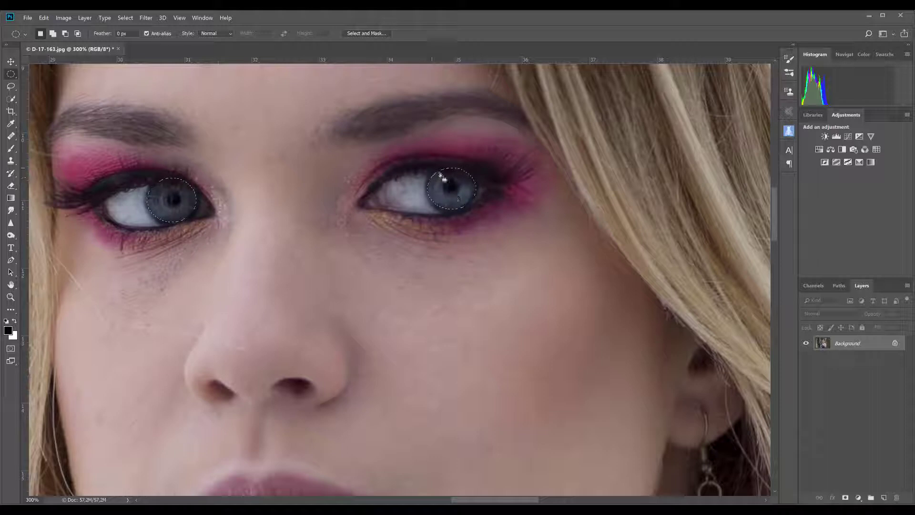
{"action": "key", "text": "q"}
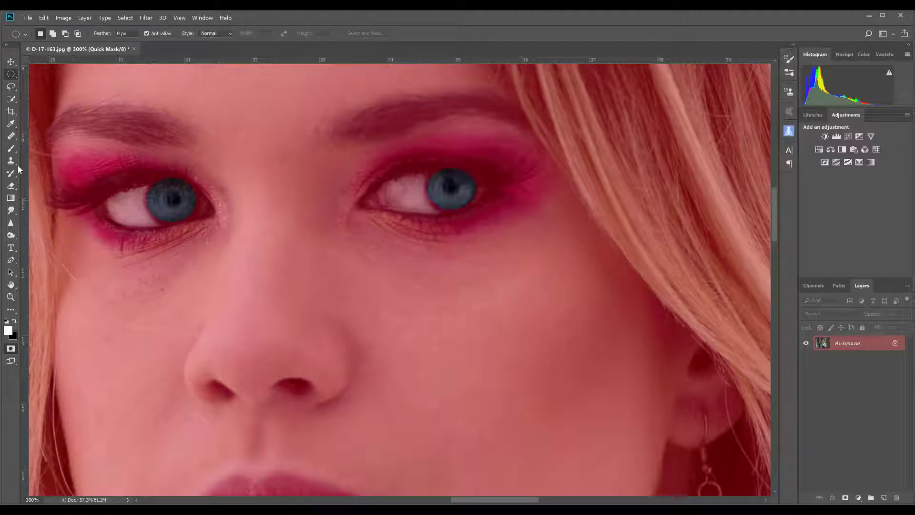
Choose the Brush tool with black foreground, zoom to 400% on the eyes, and open the Filter menu.
{"action": "left_click", "coordinate": [11, 148]}
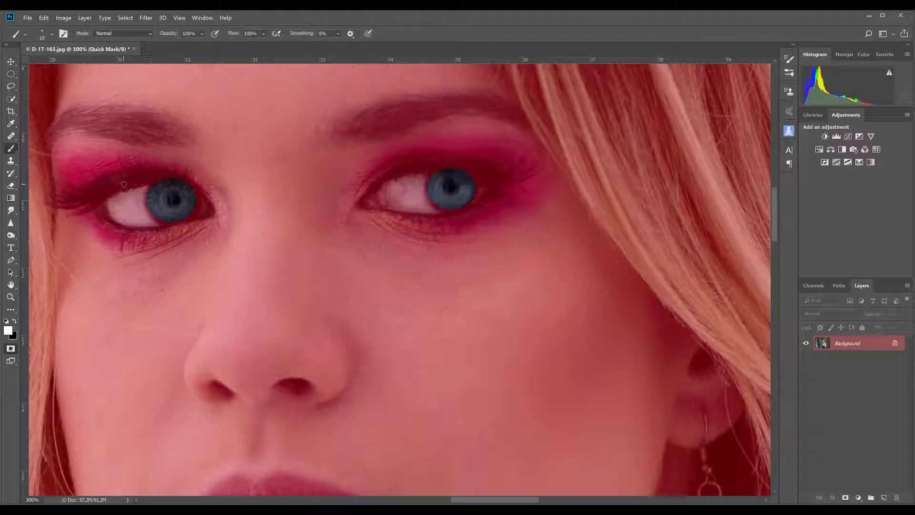
{"action": "left_click", "coordinate": [14, 322]}
{"action": "key", "text": "ctrl+plus"}
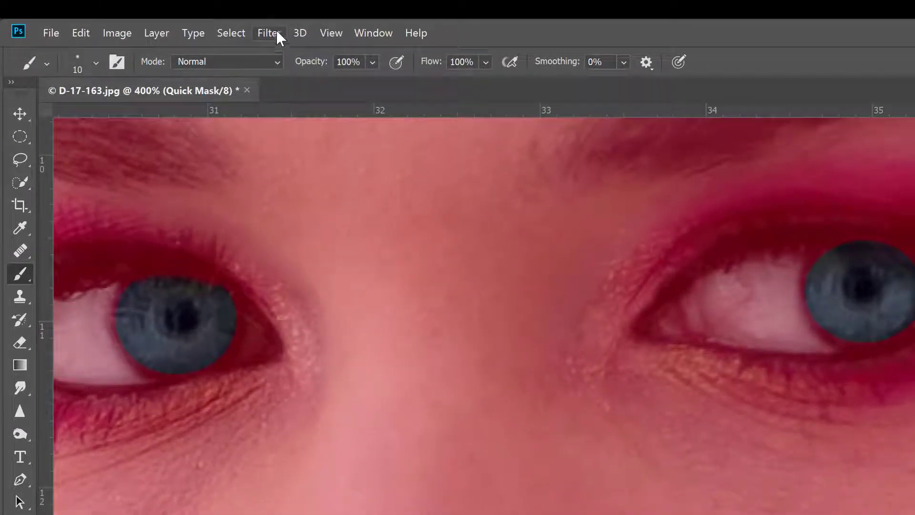
{"action": "left_click", "coordinate": [269, 33]}
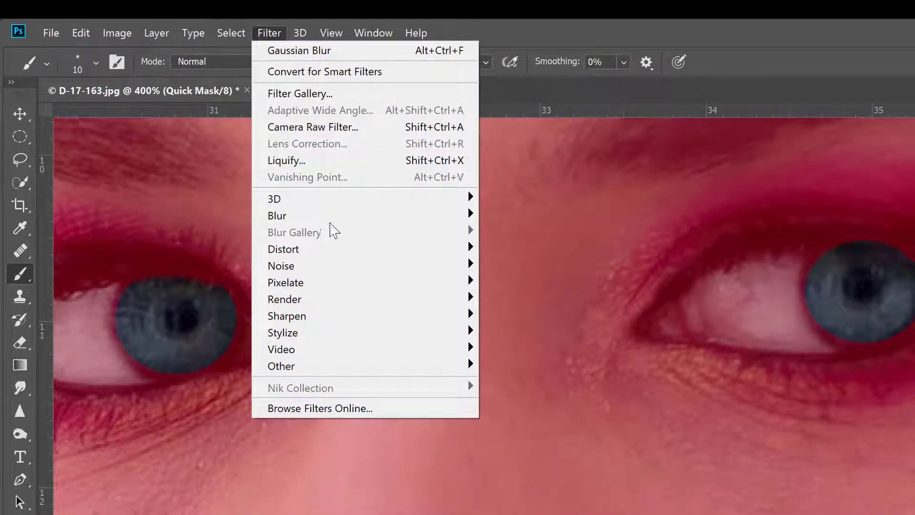
{"action": "mouse_move", "coordinate": [277, 216]}
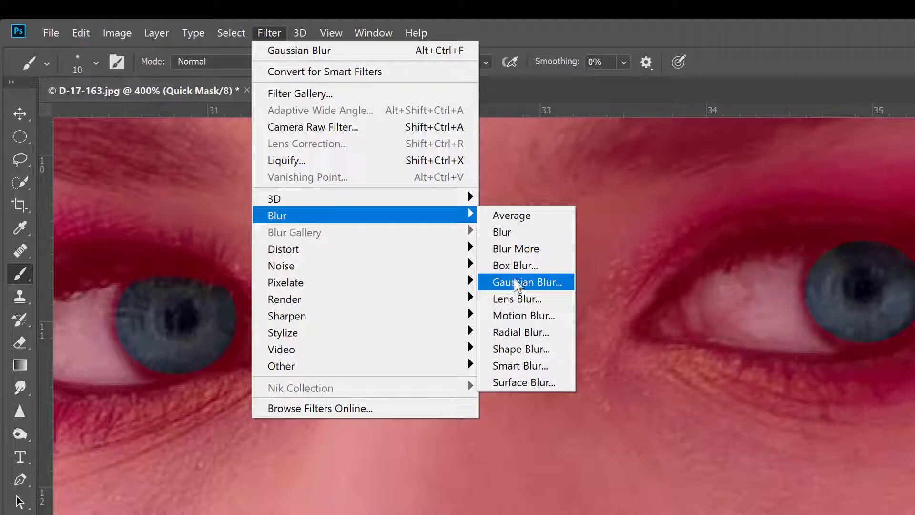
Blur the iris mask with a 1,2 px Gaussian Blur and exit Quick Mask to restore the selection.
{"action": "left_click", "coordinate": [516, 284]}
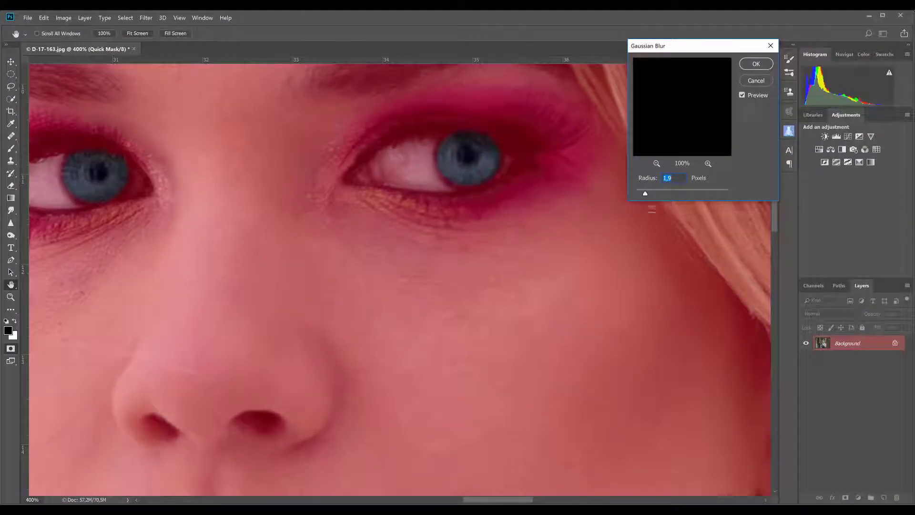
{"action": "left_click_drag", "start_coordinate": [647, 195], "coordinate": [644, 196]}
{"action": "left_click", "coordinate": [758, 66]}
{"action": "key", "text": "b"}
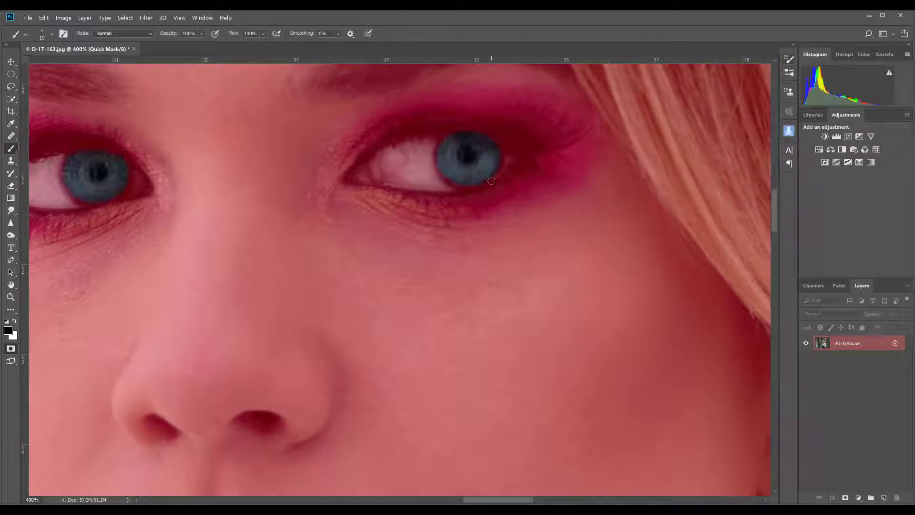
{"action": "key", "text": "q"}
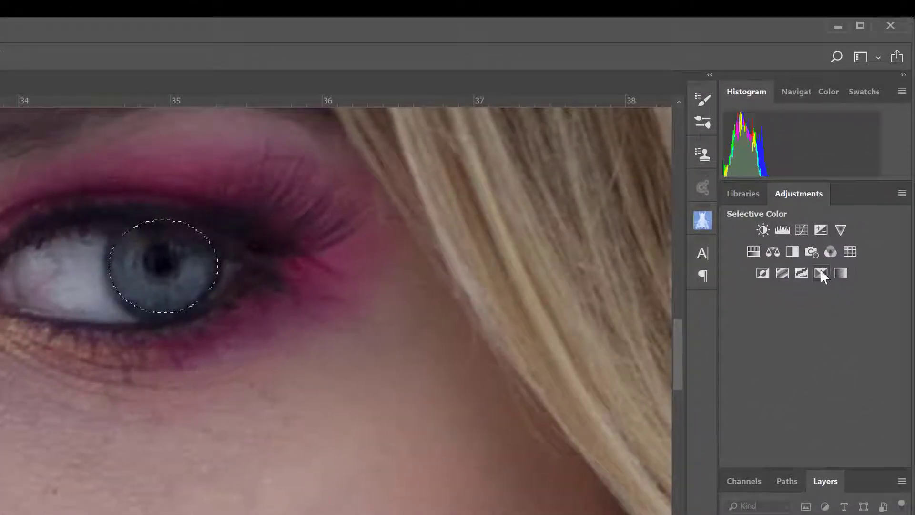
Add a Selective Color layer masked to the irises, blended as Linear Dodge (Add) at 44% opacity.
{"action": "left_click", "coordinate": [821, 273]}
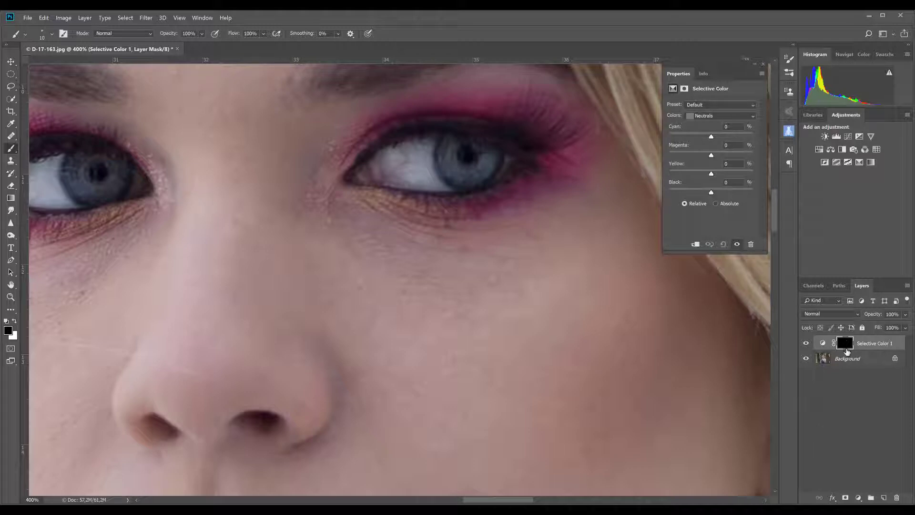
{"action": "left_click", "coordinate": [857, 314]}
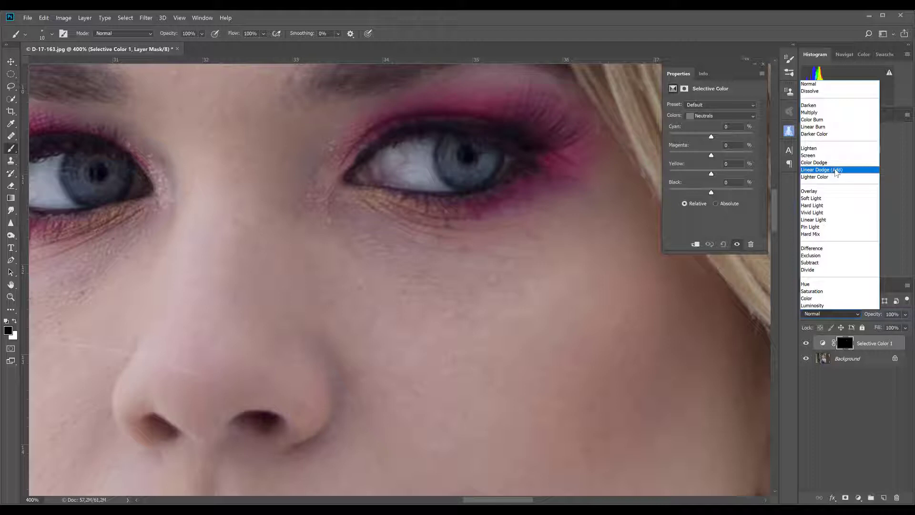
{"action": "left_click", "coordinate": [837, 170]}
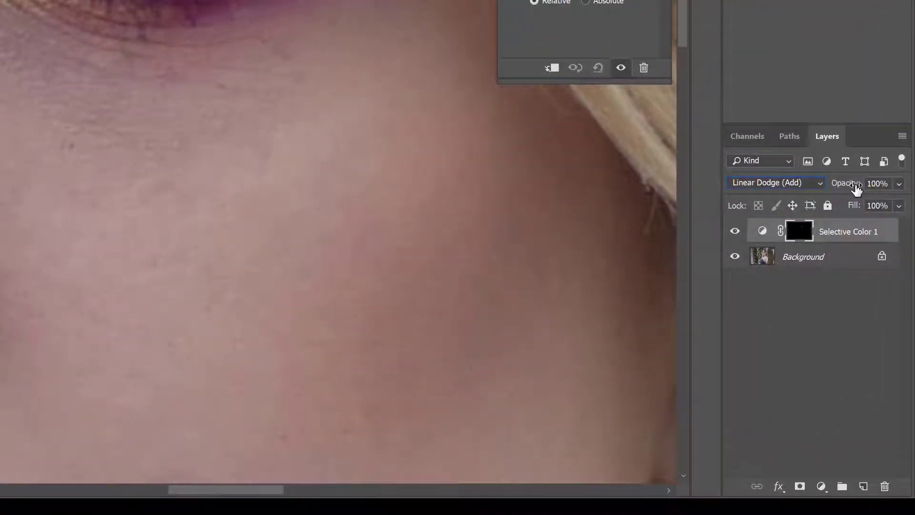
{"action": "left_click_drag", "start_coordinate": [856, 188], "coordinate": [811, 184]}
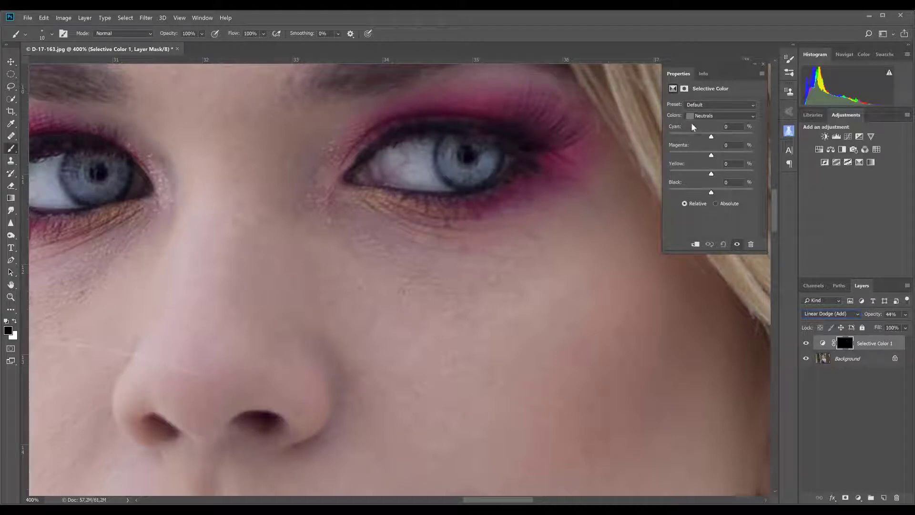
Set the Selective Color Neutrals to Cyan +13, Magenta +1 and Yellow +20.
{"action": "left_click", "coordinate": [719, 116]}
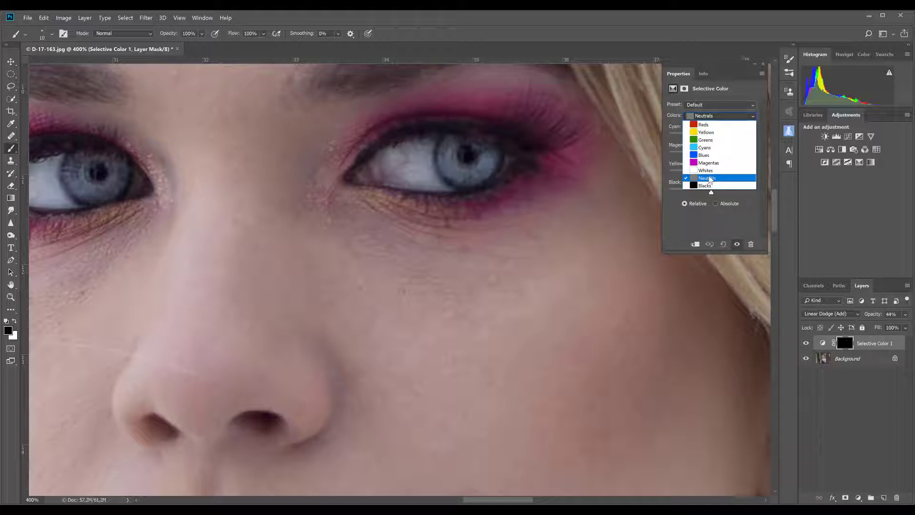
{"action": "left_click", "coordinate": [710, 179]}
{"action": "left_click", "coordinate": [712, 137]}
{"action": "mouse_move", "coordinate": [712, 138]}
{"action": "left_mouse_down"}
{"action": "mouse_move", "coordinate": [718, 176]}
{"action": "mouse_move", "coordinate": [694, 174]}
{"action": "mouse_move", "coordinate": [721, 175]}
{"action": "mouse_move", "coordinate": [724, 192]}
{"action": "mouse_move", "coordinate": [711, 193]}
{"action": "left_mouse_up"}
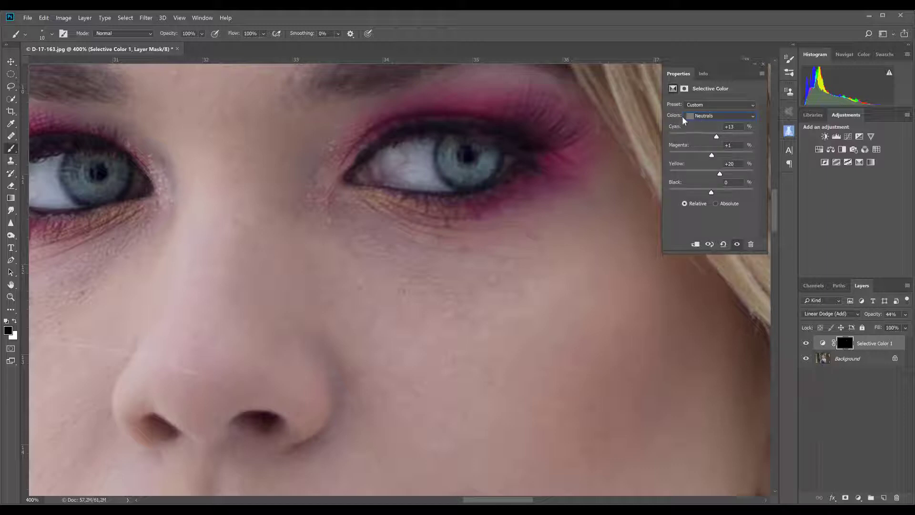
Switch Selective Color to the Blacks range and set its Black slider to +14.
{"action": "left_click", "coordinate": [719, 117]}
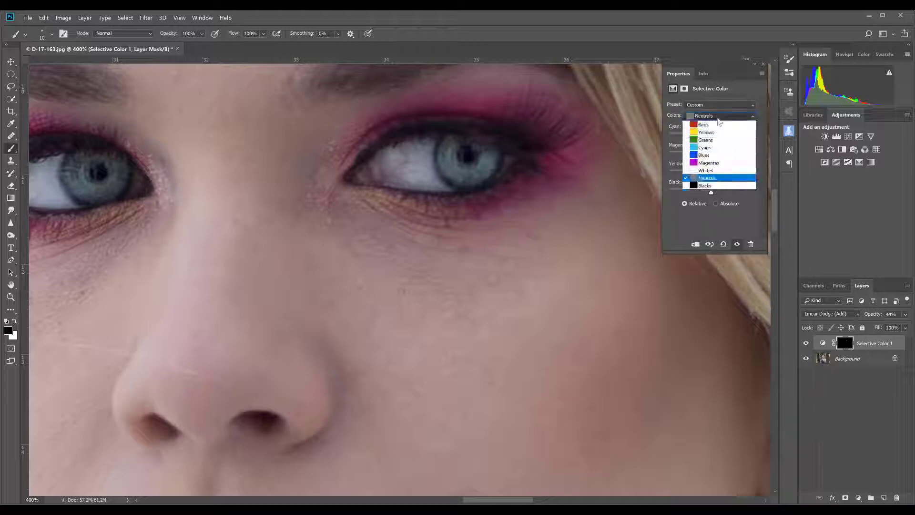
{"action": "left_click", "coordinate": [707, 187]}
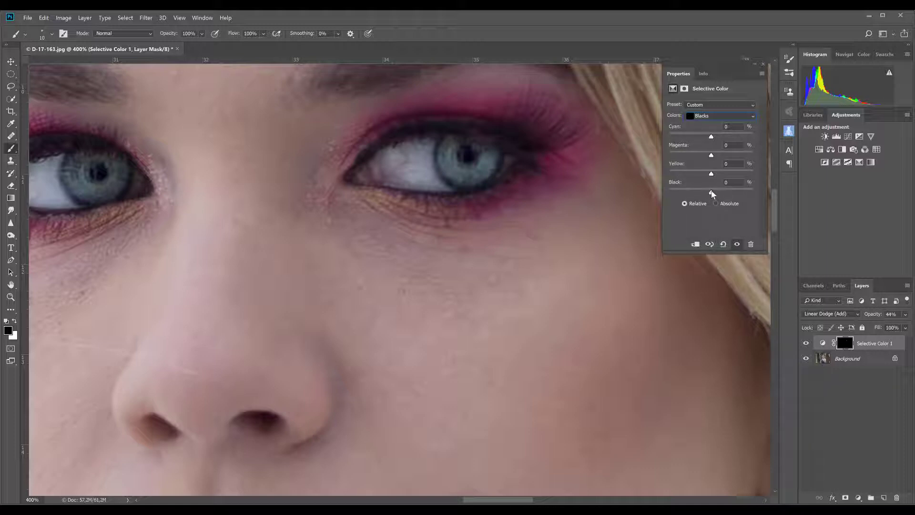
{"action": "mouse_move", "coordinate": [712, 194]}
{"action": "left_mouse_down"}
{"action": "mouse_move", "coordinate": [724, 197]}
{"action": "mouse_move", "coordinate": [709, 198]}
{"action": "left_mouse_up"}
{"action": "left_click_drag", "start_coordinate": [712, 195], "coordinate": [717, 195]}
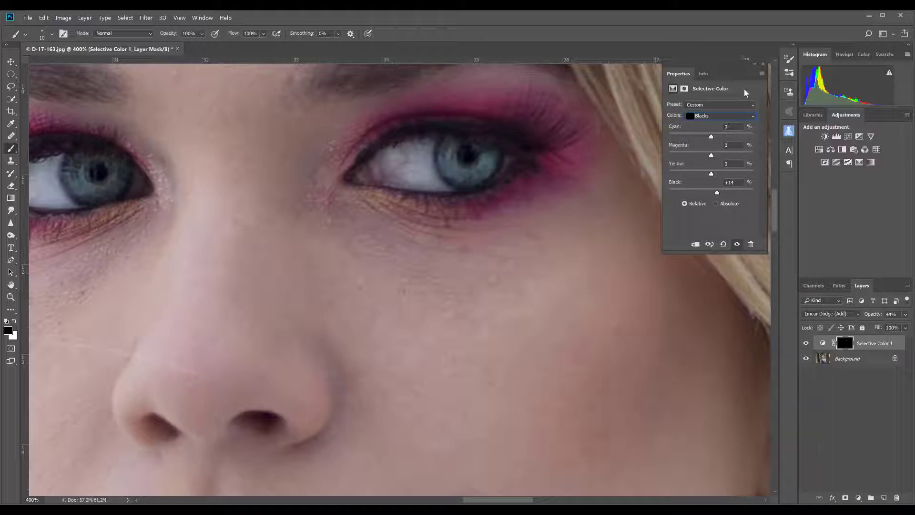
{"action": "left_click", "coordinate": [763, 64]}
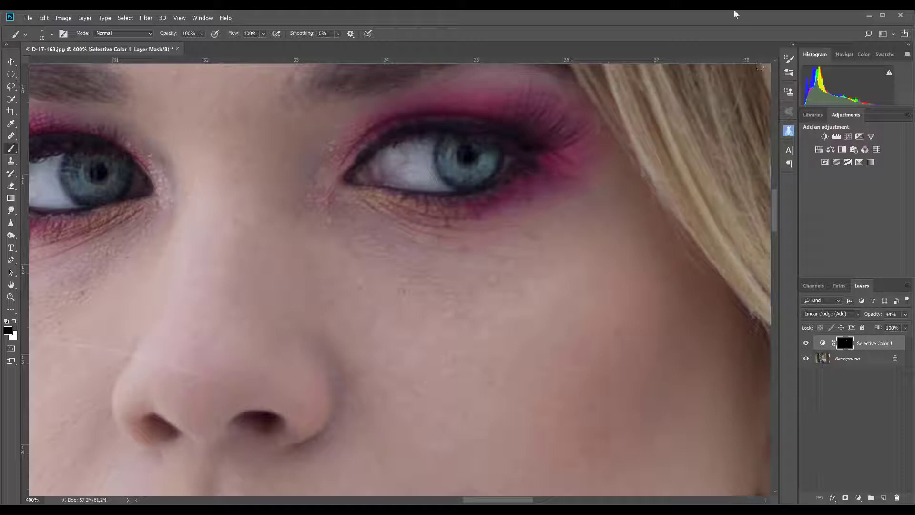
Fit the photo, compare with Selective Color 1 hidden and shown, then add an empty Layer 1.
{"action": "key", "text": "ctrl+0"}
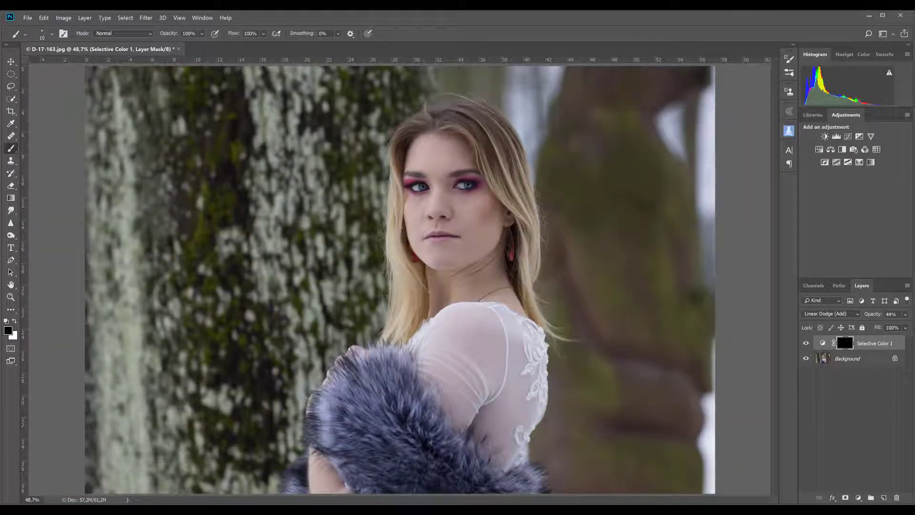
{"action": "left_click", "coordinate": [806, 343]}
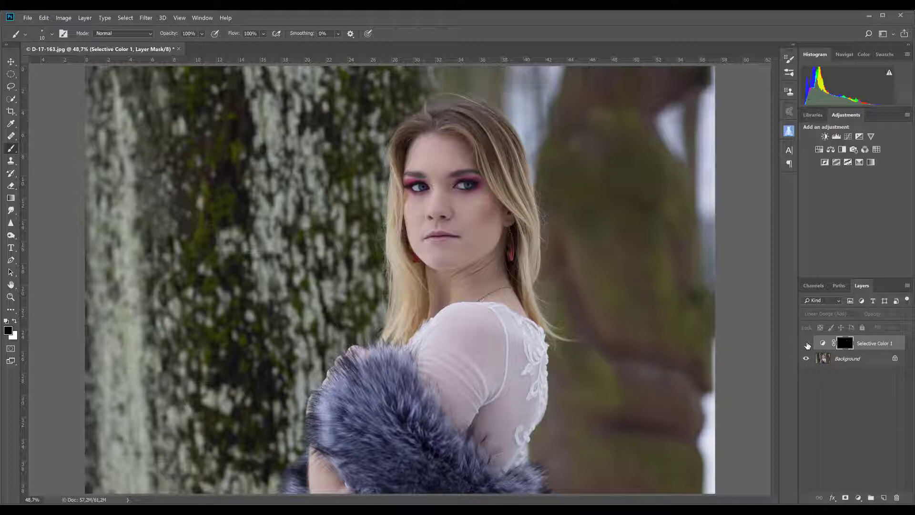
{"action": "left_click", "coordinate": [806, 343]}
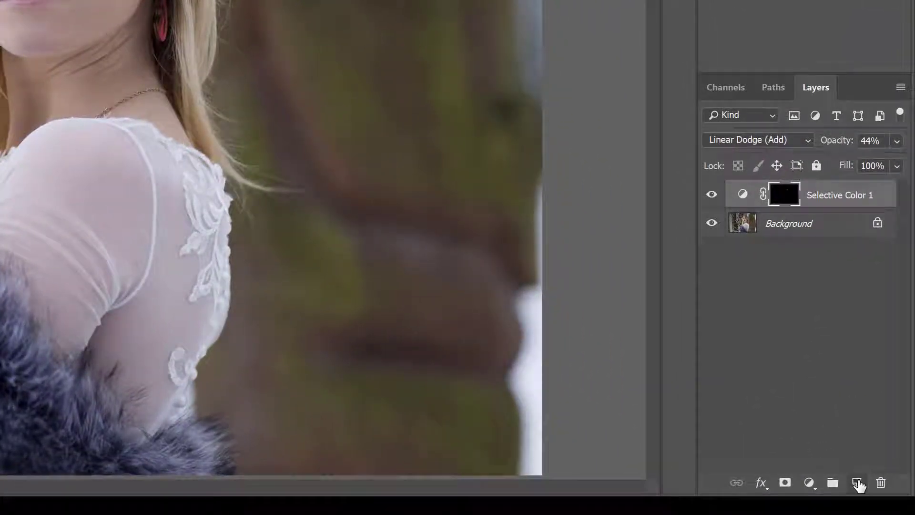
{"action": "left_click", "coordinate": [857, 483]}
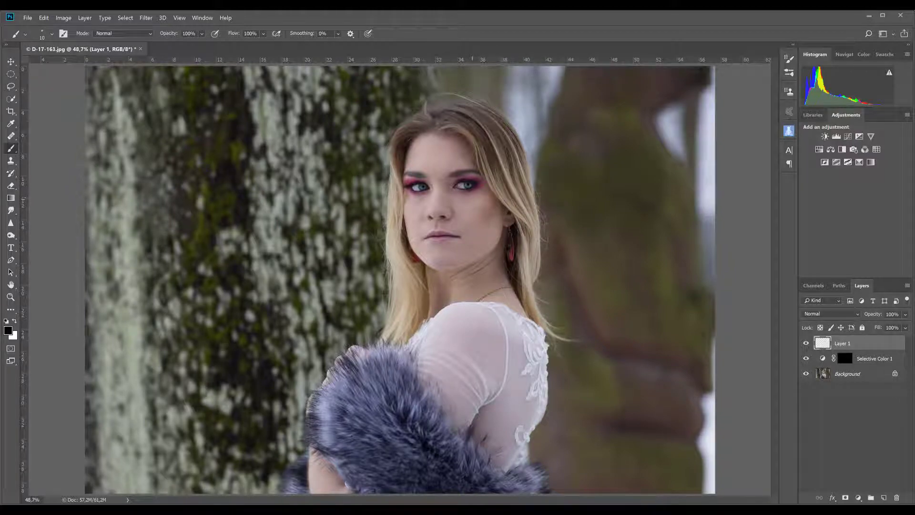
Zoom to 300% on the eyes and select the Sharpen tool at 50% strength.
{"action": "key", "text": "ctrl+plus"}
{"action": "key", "text": "ctrl+plus"}
{"action": "key", "text": "ctrl+plus"}
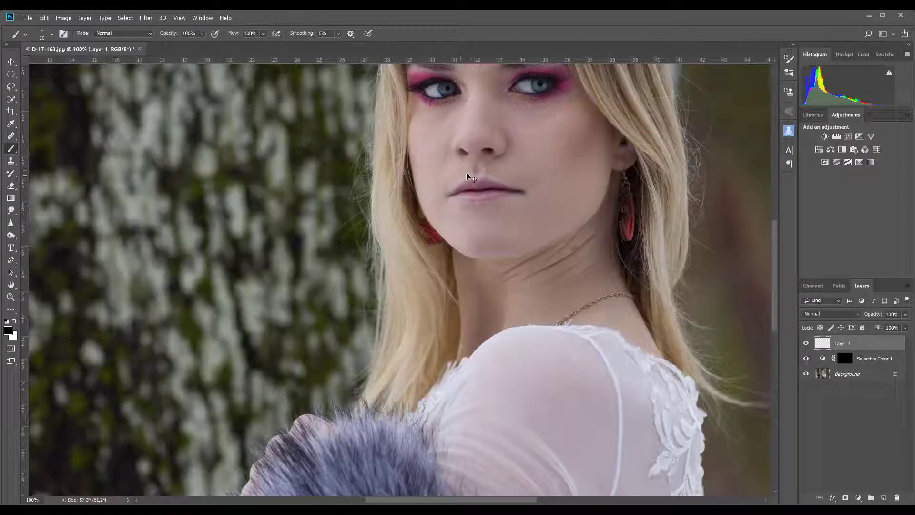
{"action": "key", "text": "ctrl+plus"}
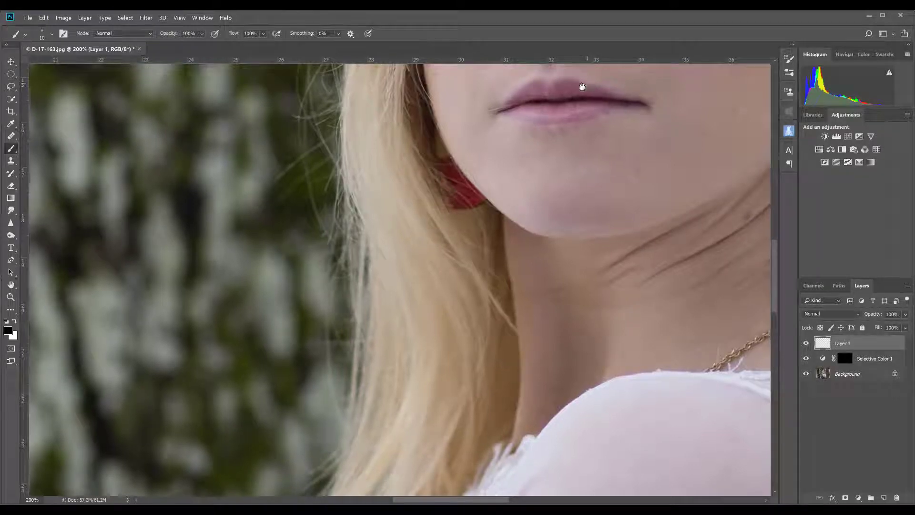
{"action": "left_click_drag", "start_coordinate": [582, 85], "coordinate": [503, 215]}
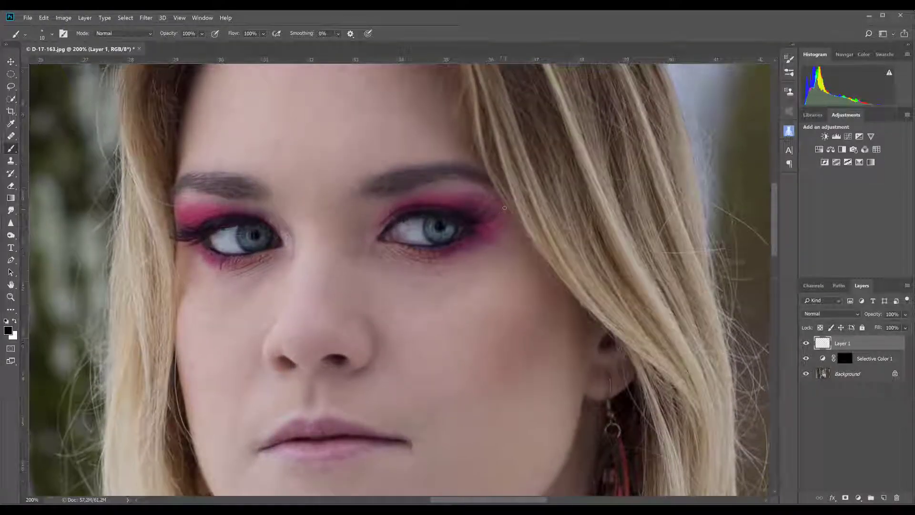
{"action": "key", "text": "ctrl+plus"}
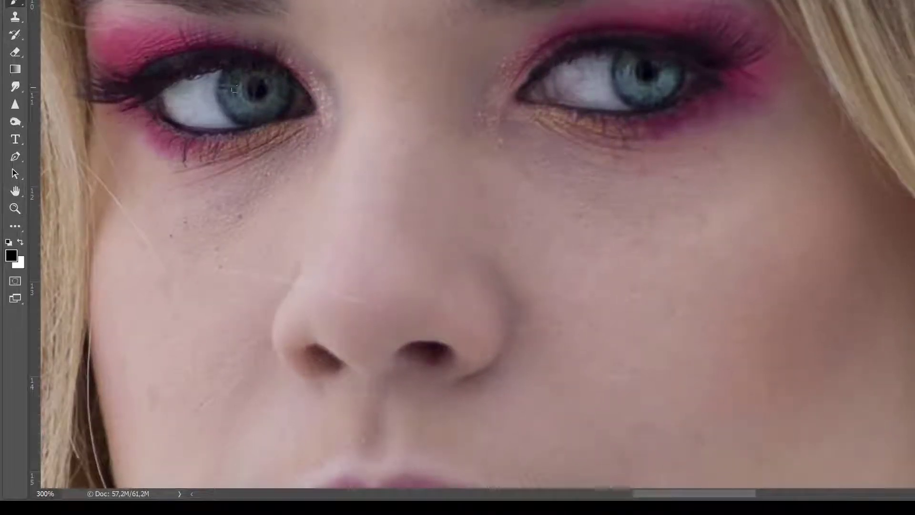
{"action": "left_click", "coordinate": [14, 105]}
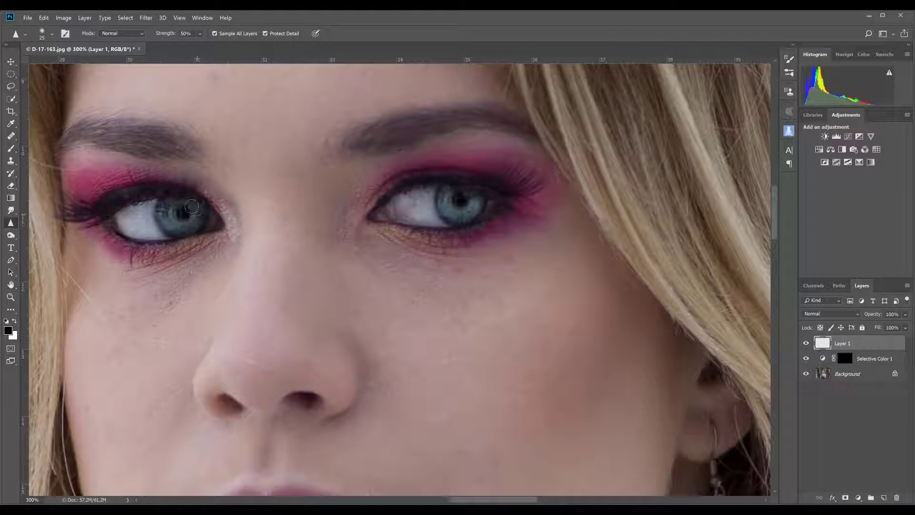
Sharpen both irises on Layer 1 with two passes each and set its opacity to 70%.
{"action": "mouse_move", "coordinate": [191, 206]}
{"action": "left_mouse_down"}
{"action": "mouse_move", "coordinate": [166, 222]}
{"action": "mouse_move", "coordinate": [185, 203]}
{"action": "mouse_move", "coordinate": [176, 227]}
{"action": "mouse_move", "coordinate": [195, 221]}
{"action": "left_mouse_up"}
{"action": "mouse_move", "coordinate": [466, 188]}
{"action": "left_mouse_down"}
{"action": "mouse_move", "coordinate": [455, 217]}
{"action": "mouse_move", "coordinate": [447, 206]}
{"action": "mouse_move", "coordinate": [476, 197]}
{"action": "mouse_move", "coordinate": [442, 210]}
{"action": "mouse_move", "coordinate": [464, 218]}
{"action": "mouse_move", "coordinate": [477, 201]}
{"action": "left_mouse_up"}
{"action": "left_click_drag", "start_coordinate": [212, 221], "coordinate": [205, 225]}
{"action": "left_click_drag", "start_coordinate": [455, 220], "coordinate": [475, 204]}
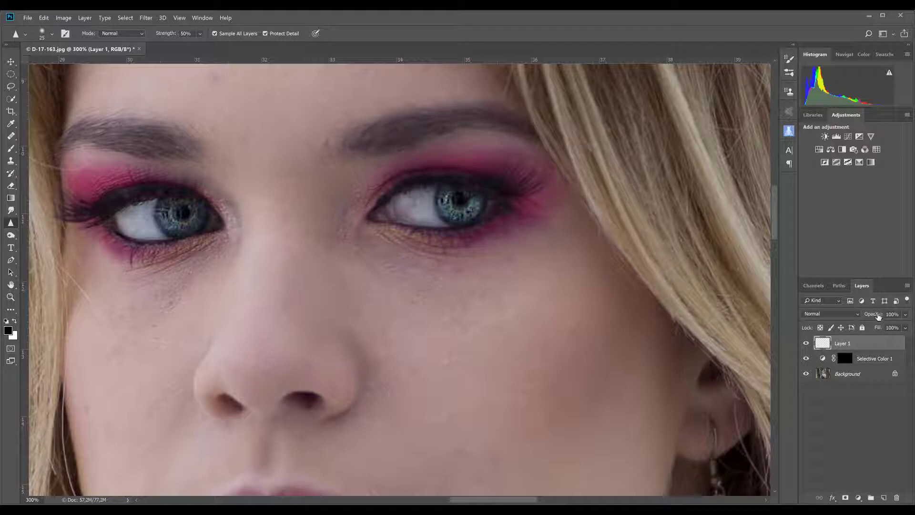
{"action": "left_click_drag", "start_coordinate": [878, 316], "coordinate": [868, 318]}
{"action": "left_click", "coordinate": [806, 374], "text": "alt"}
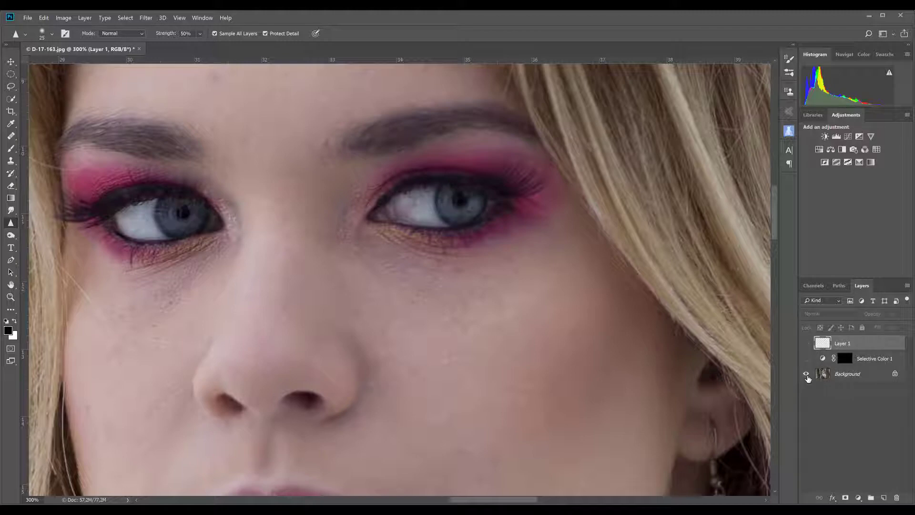
{"action": "left_click", "coordinate": [806, 375], "text": "alt"}
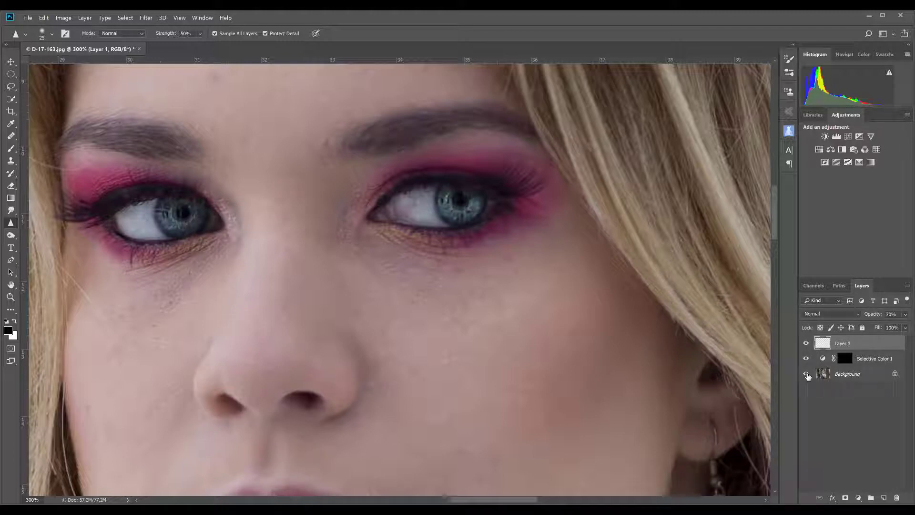
{"action": "key", "text": "ctrl+0"}
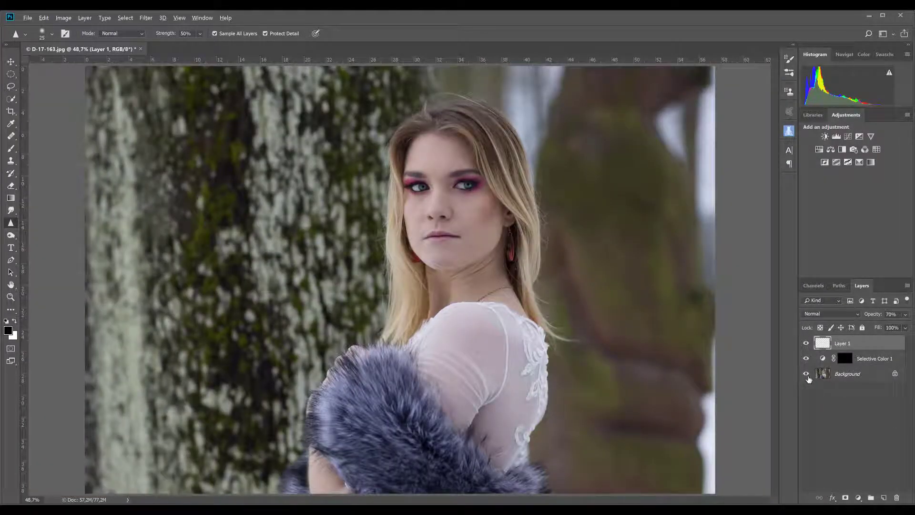
{"action": "left_click", "coordinate": [806, 375], "text": "alt"}
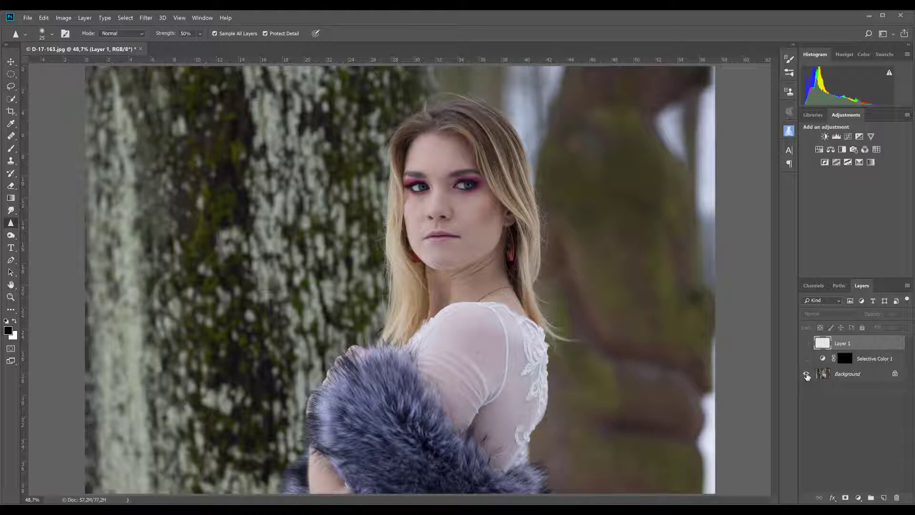
{"action": "left_click", "coordinate": [807, 376], "text": "alt"}
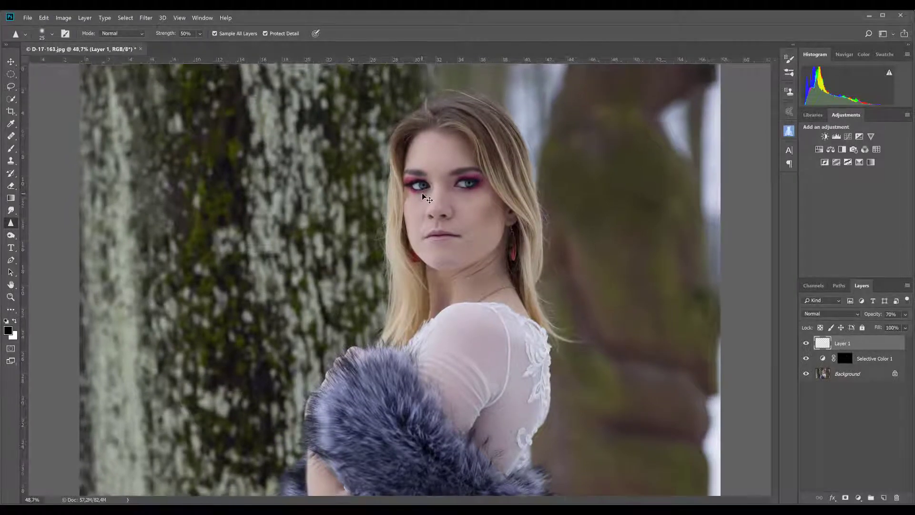
Zoom to 200% on the eyes, brush over both irises on a new Layer 2, and reduce its opacity.
{"action": "scroll", "coordinate": [423, 195], "scroll_direction": "up", "scroll_amount": 5}
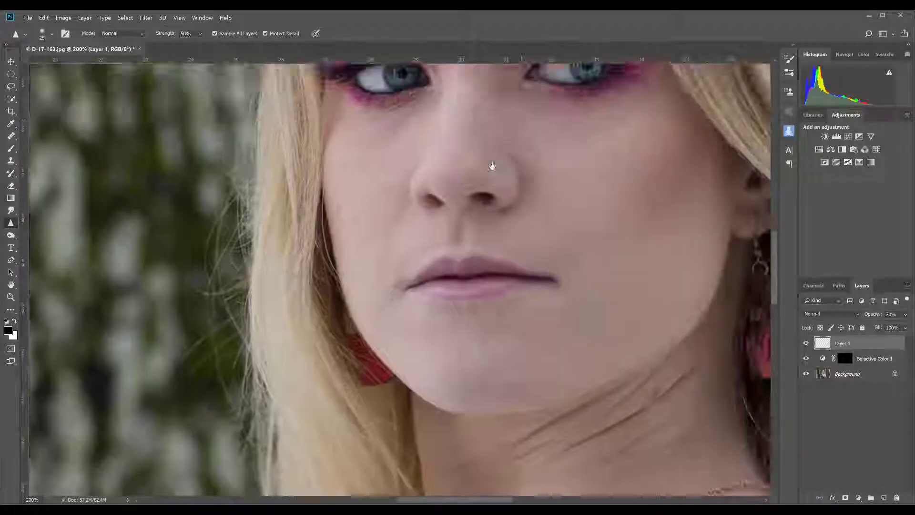
{"action": "left_click_drag", "start_coordinate": [493, 166], "coordinate": [469, 179]}
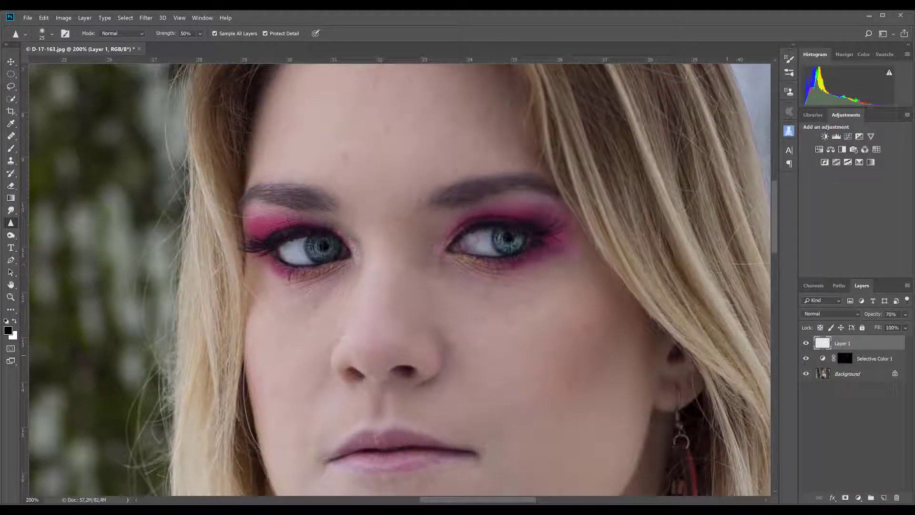
{"action": "left_click", "coordinate": [884, 497]}
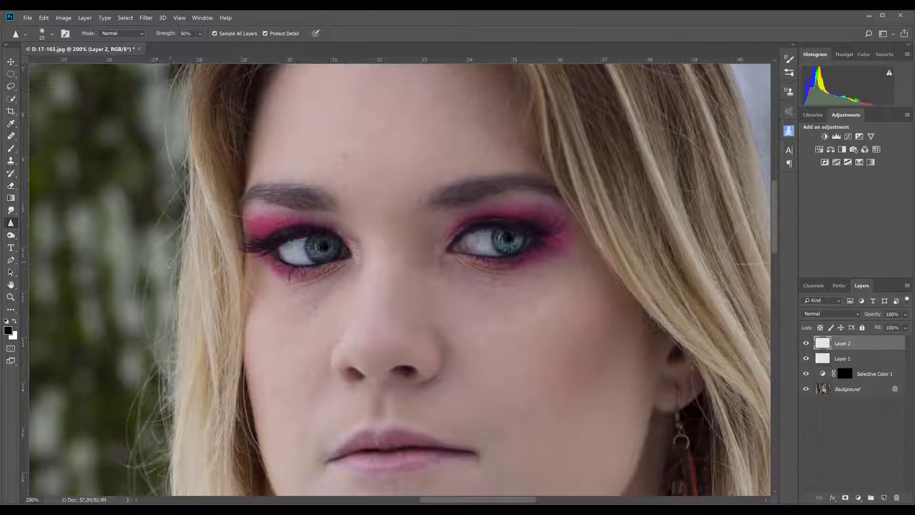
{"action": "left_click", "coordinate": [10, 149]}
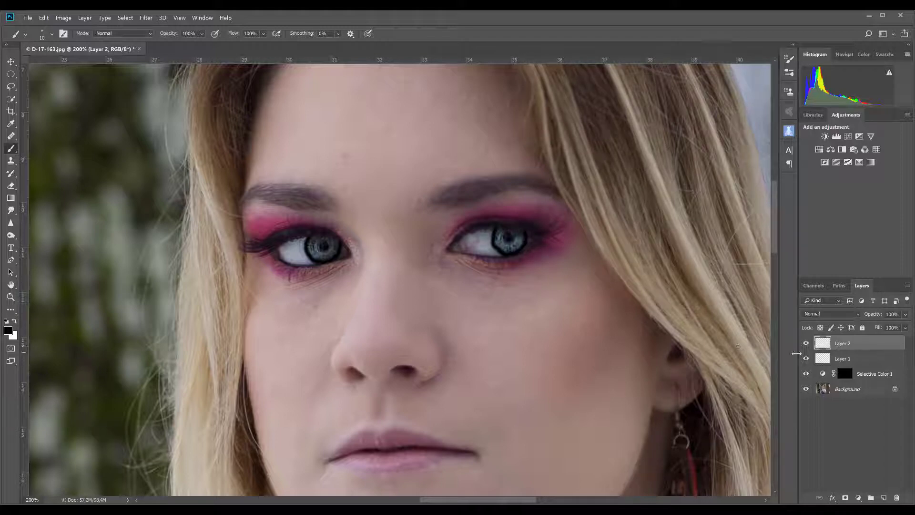
{"action": "left_click_drag", "start_coordinate": [880, 314], "coordinate": [845, 319]}
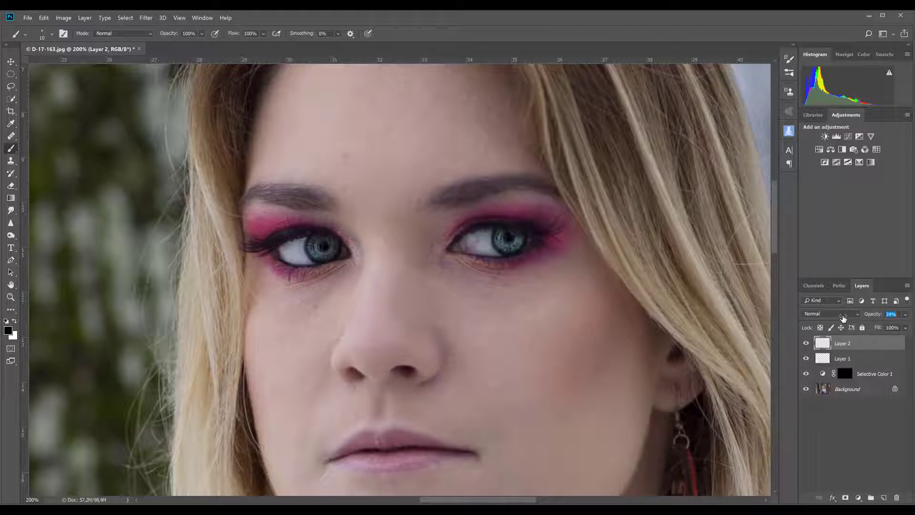
Set Layer 2 to 27% opacity, fit the photo, and toggle the retouch layers off and on.
{"action": "left_click_drag", "start_coordinate": [845, 319], "coordinate": [842, 324]}
{"action": "key", "text": "ctrl+0"}
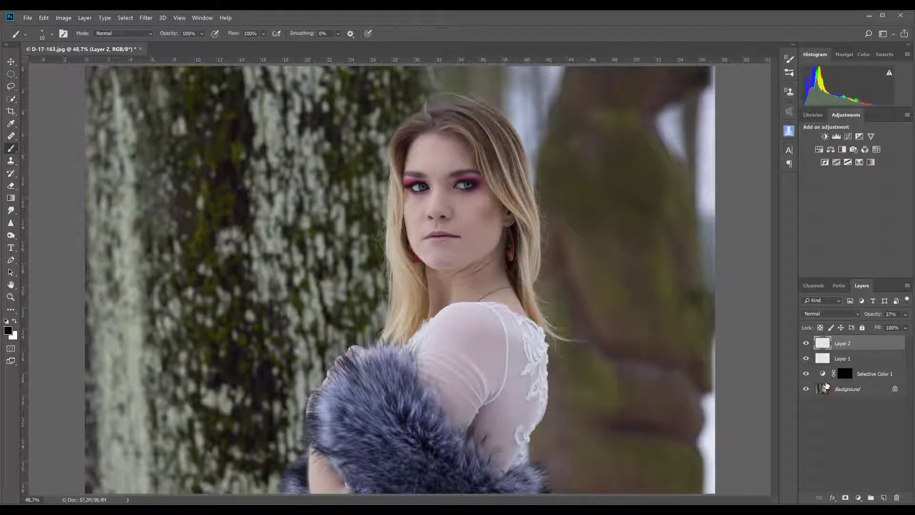
{"action": "left_click", "coordinate": [806, 389], "text": "alt"}
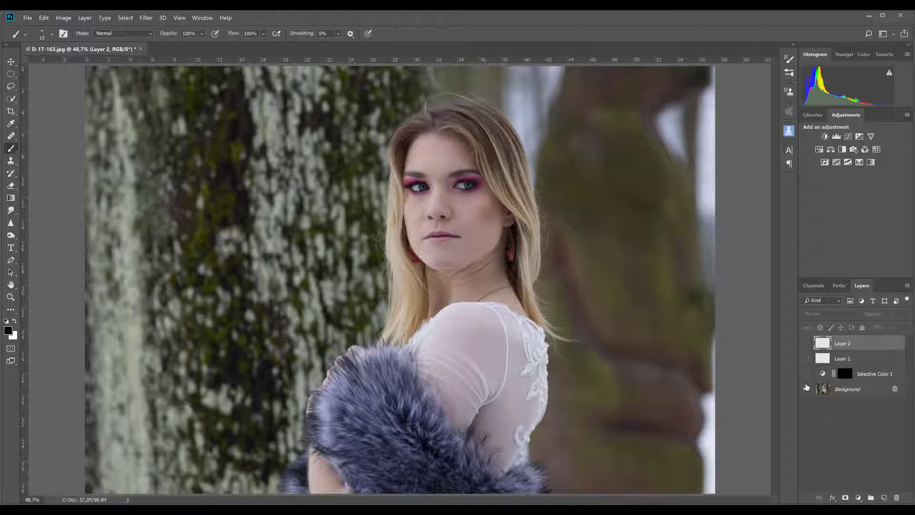
{"action": "left_click", "coordinate": [807, 390], "text": "alt"}
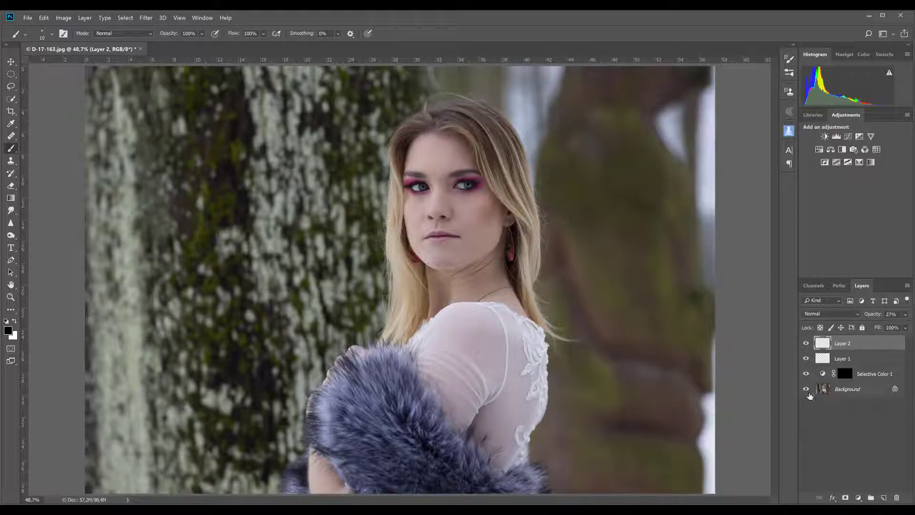